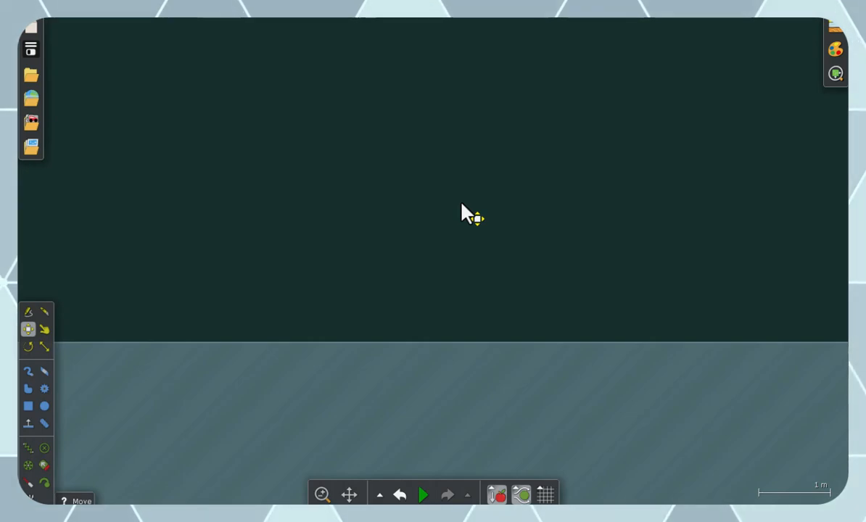
Step: Draw a wide rectangular box in mid-air above the ground and start the simulation so it drops
click(31, 413)
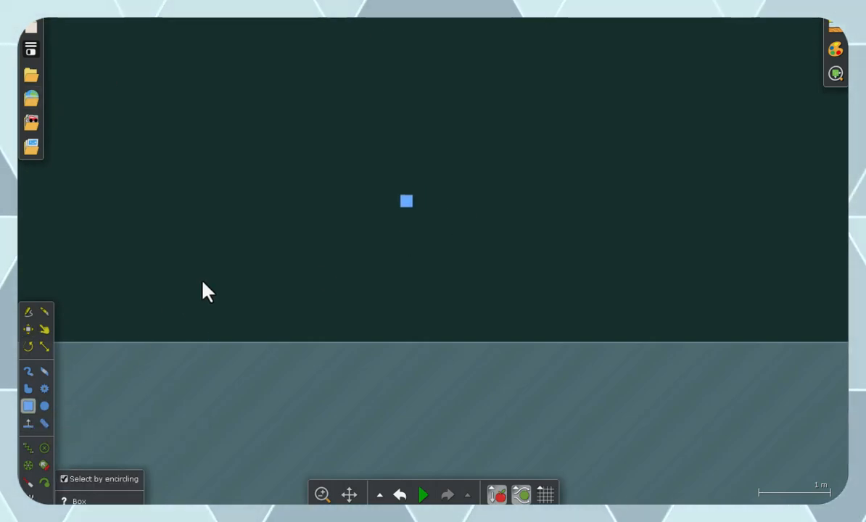
drag(313, 197, 563, 263)
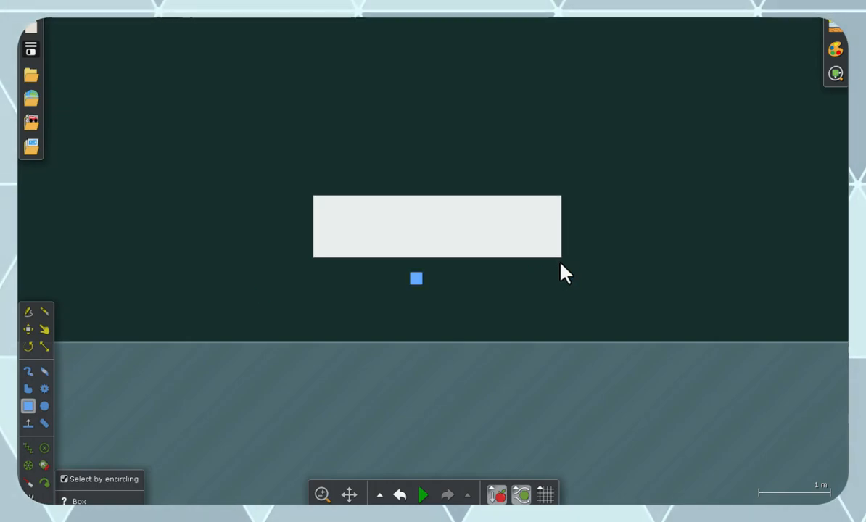
click(423, 494)
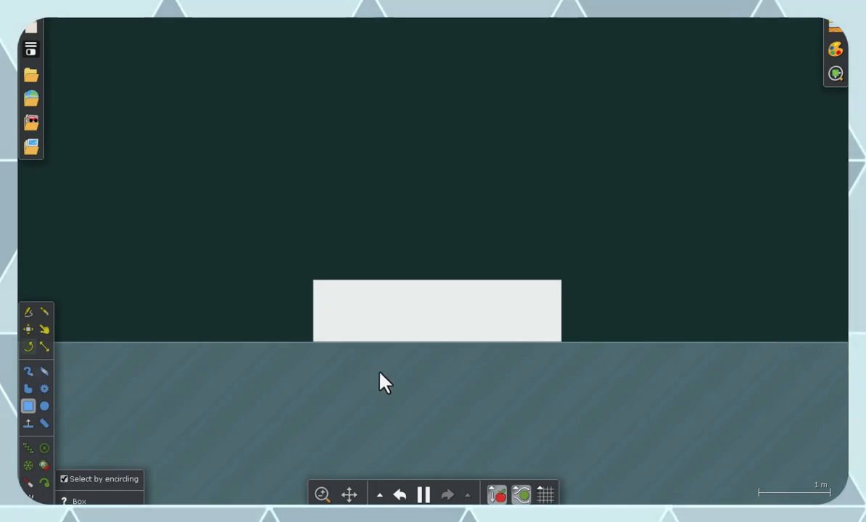
Step: Add a circle on the ground beside the box and move it up into the air with the Move tool
click(44, 406)
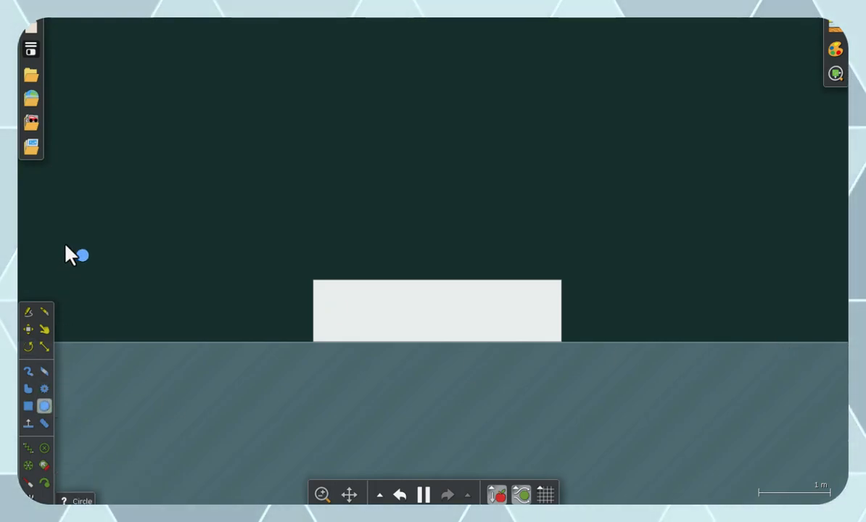
drag(83, 261, 128, 316)
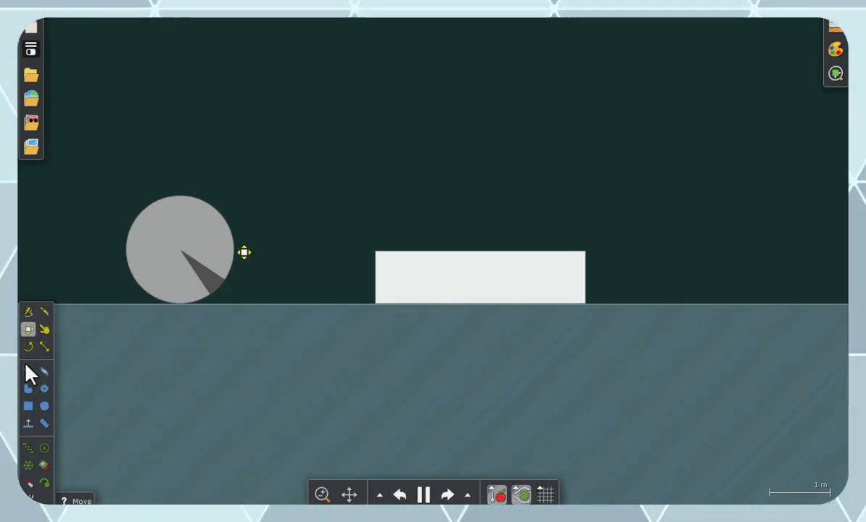
scroll(255, 245, down, 2)
scroll(258, 238, down, 3)
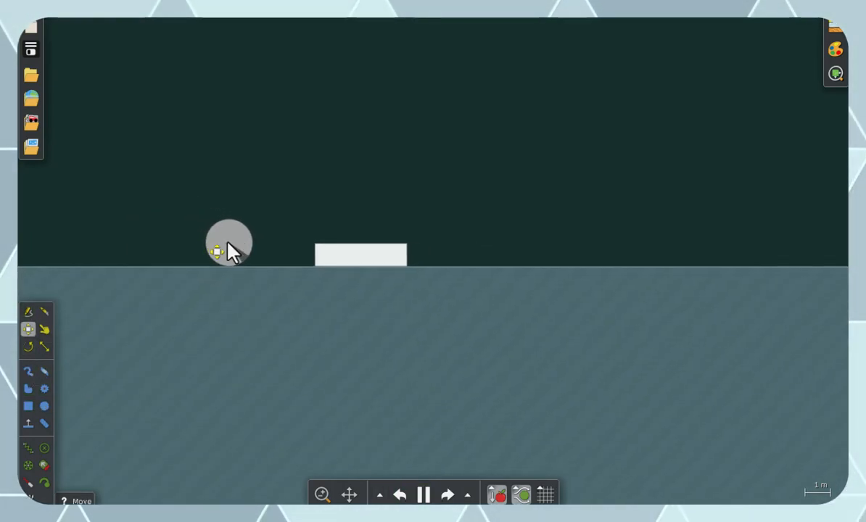
drag(227, 241, 276, 257)
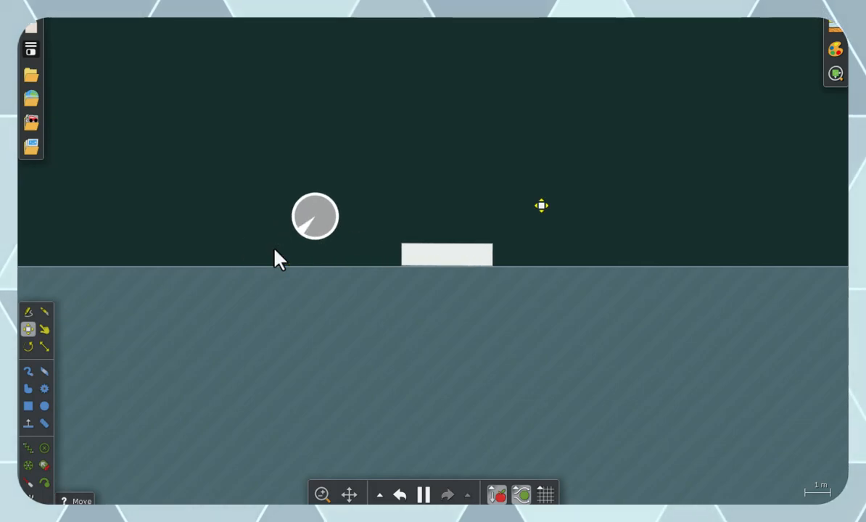
drag(717, 168, 435, 171)
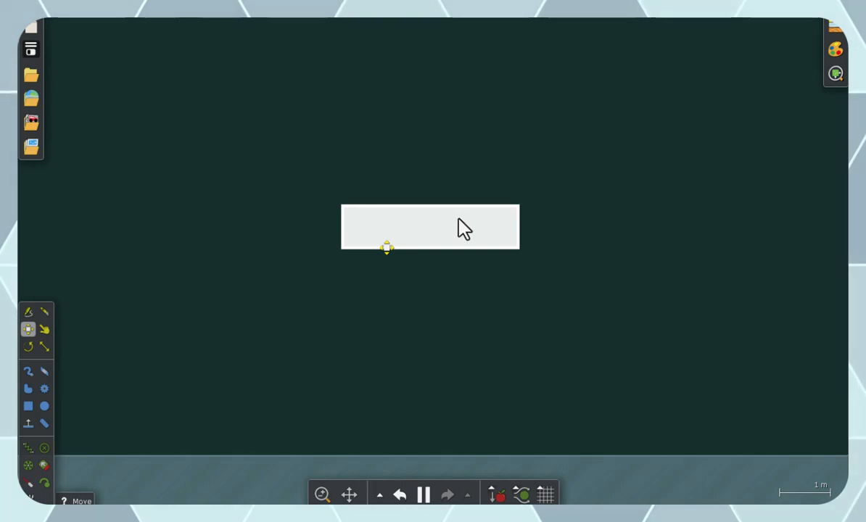
Step: Throw the box sideways through the scene with gravity off and follow its drift above the ground
drag(368, 231, 419, 226)
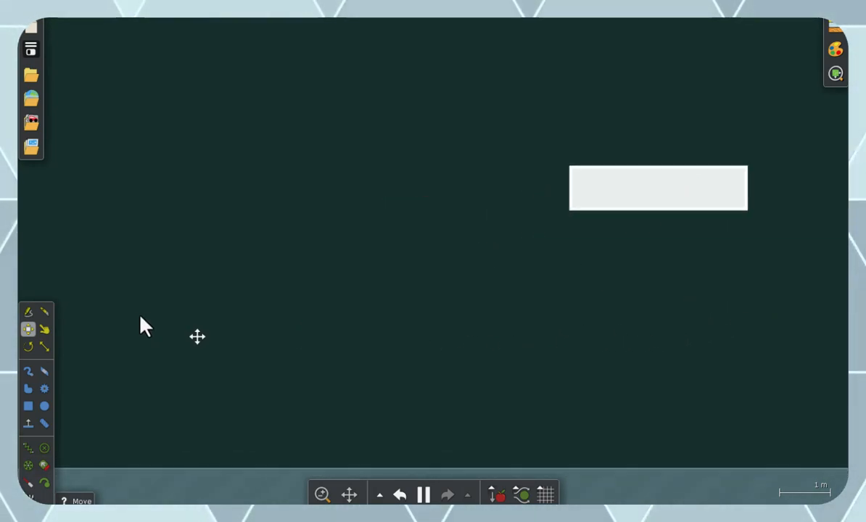
scroll(794, 182, down, 5)
drag(759, 252, 329, 355)
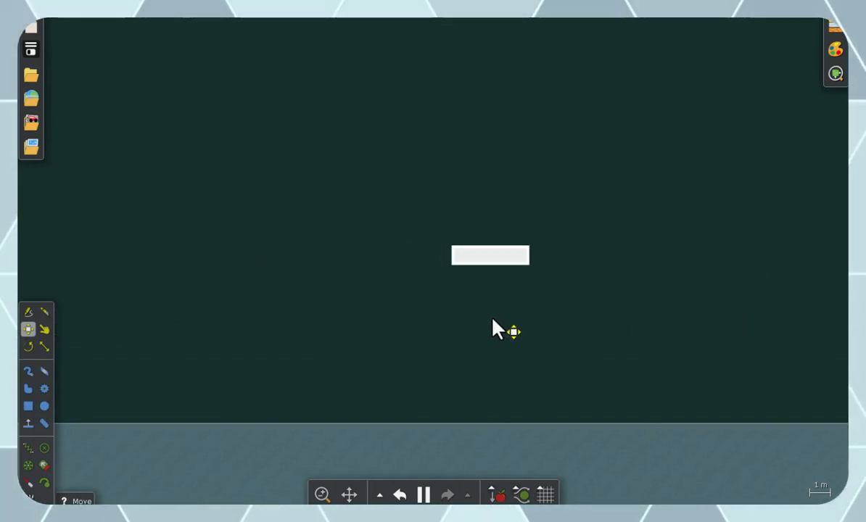
drag(725, 334, 515, 366)
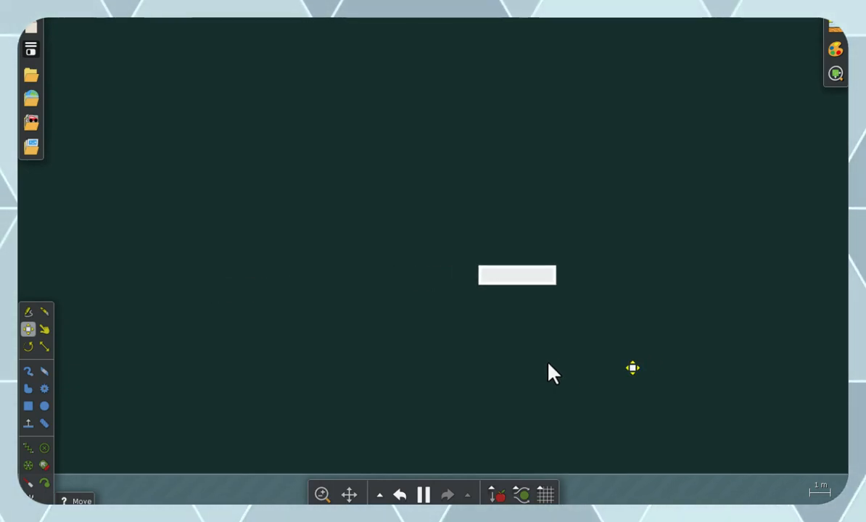
drag(657, 356, 569, 373)
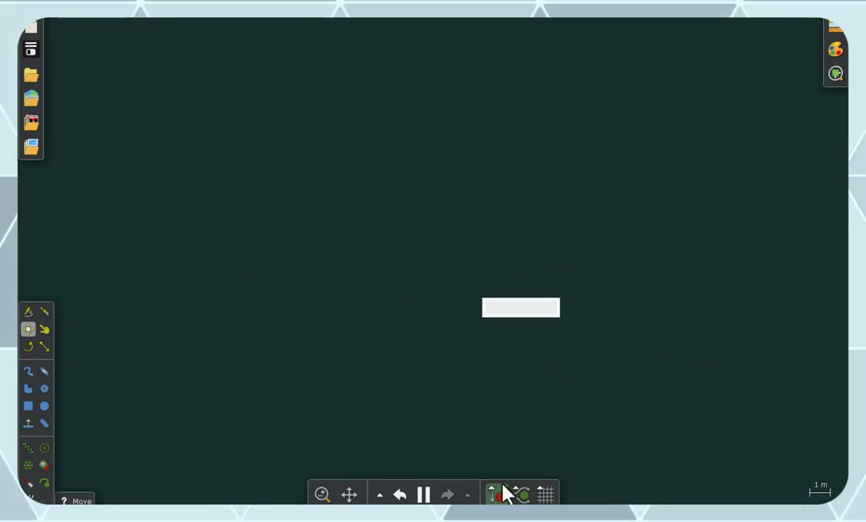
drag(751, 396, 491, 409)
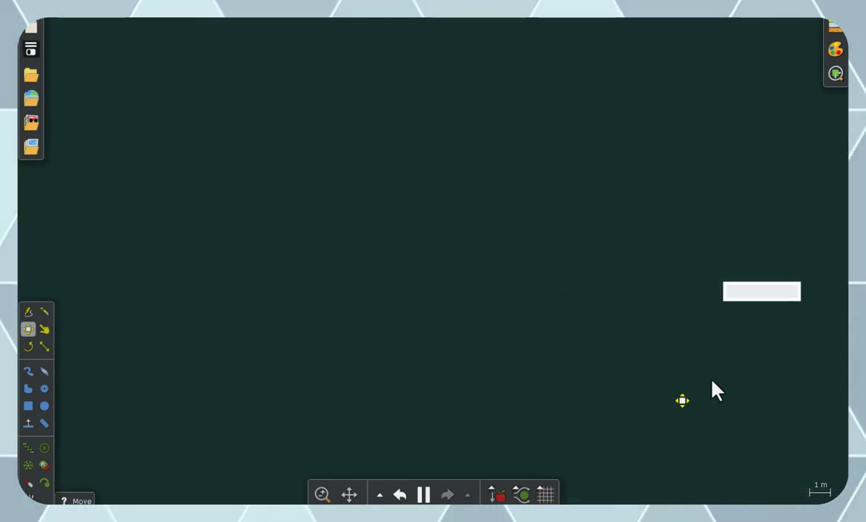
drag(666, 392, 316, 387)
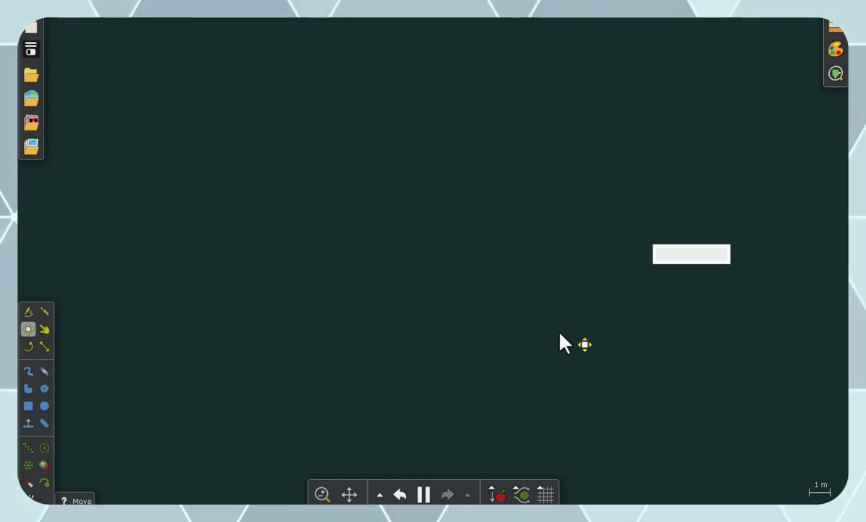
drag(663, 344, 470, 366)
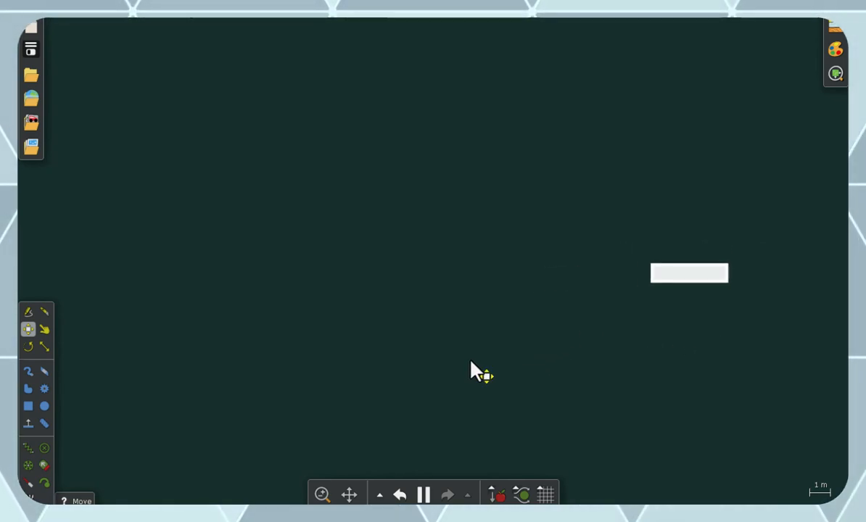
drag(602, 386, 377, 145)
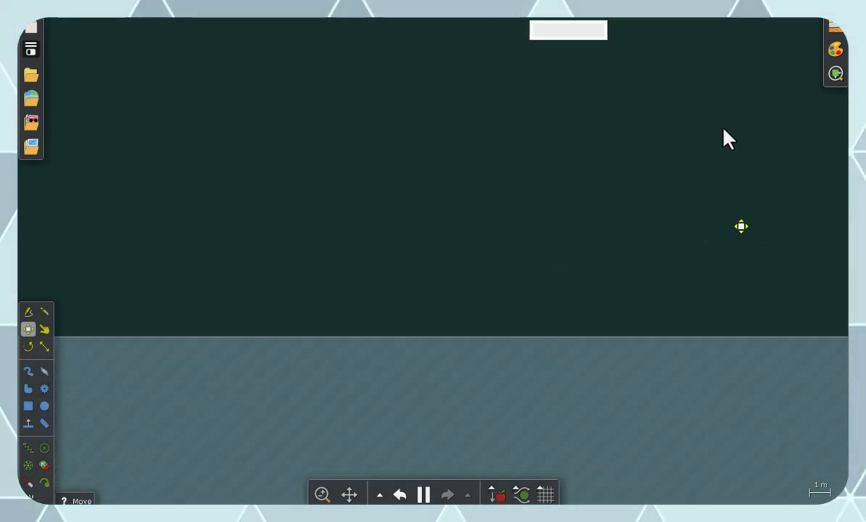
drag(722, 127, 499, 267)
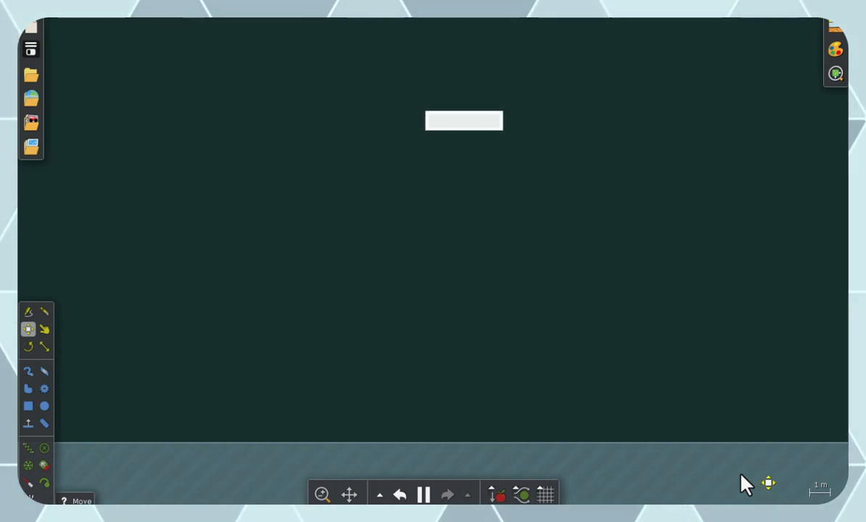
drag(760, 473, 580, 297)
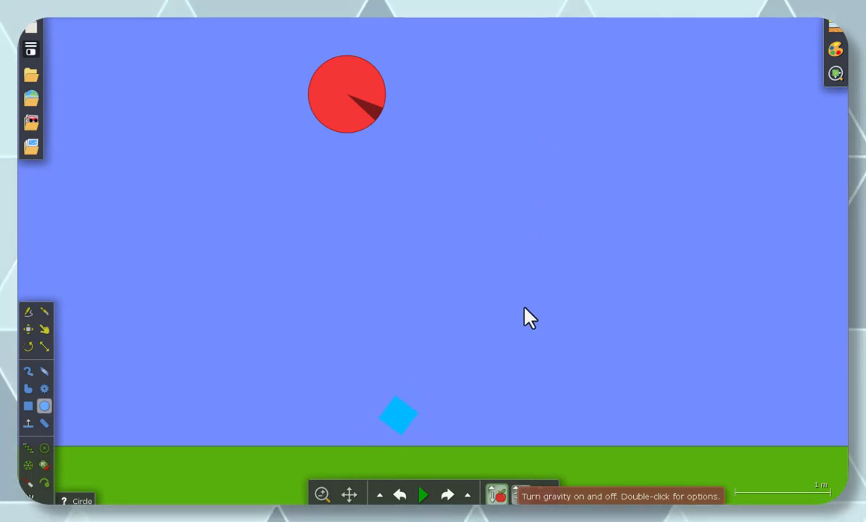
Step: Simulate the red circle's motion with and without gravity, and undo the last run
key(space)
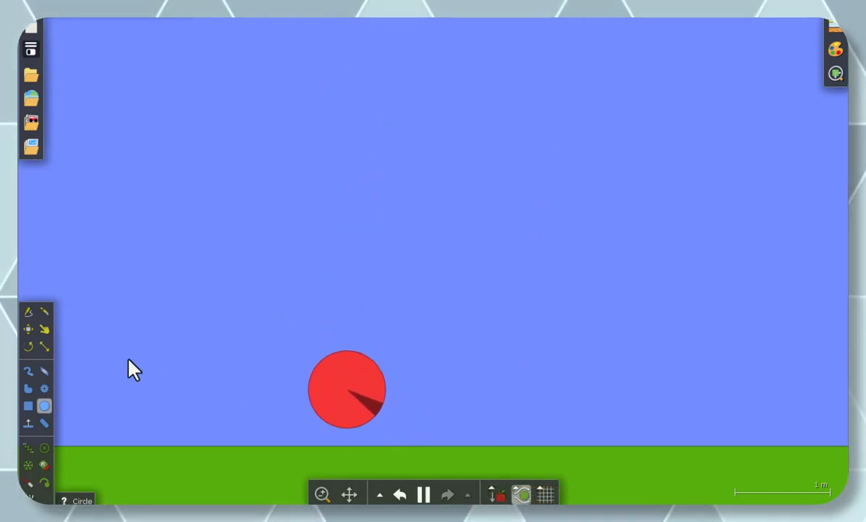
click(28, 329)
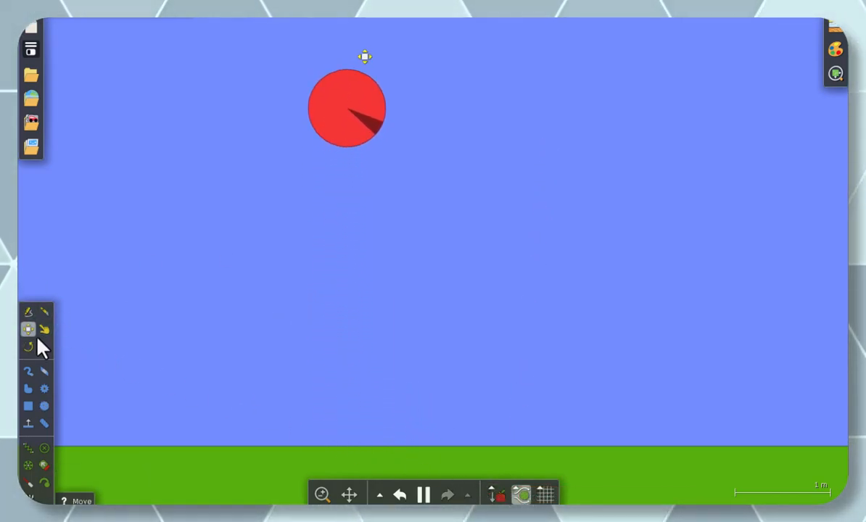
key(space)
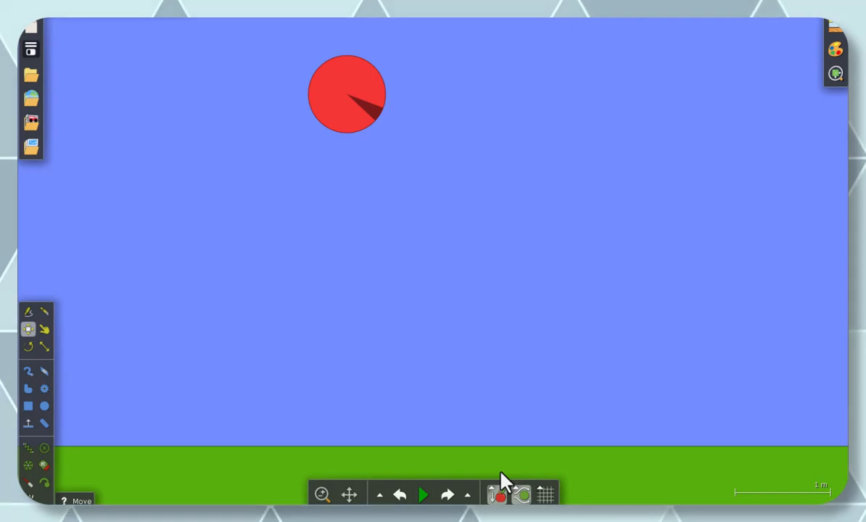
key(space)
key(ctrl+z)
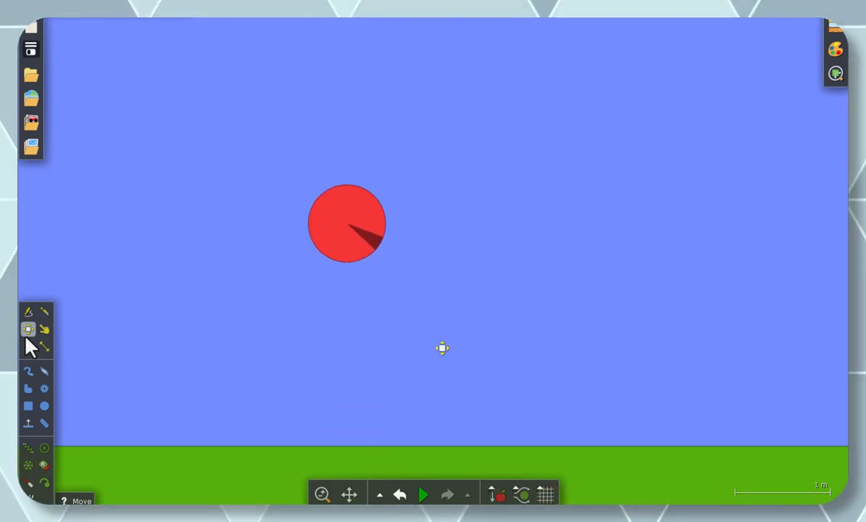
Step: Set the red circle's material density to 0.70 kg/m² and adjust its friction
right_click(344, 222)
mouse_move(410, 368)
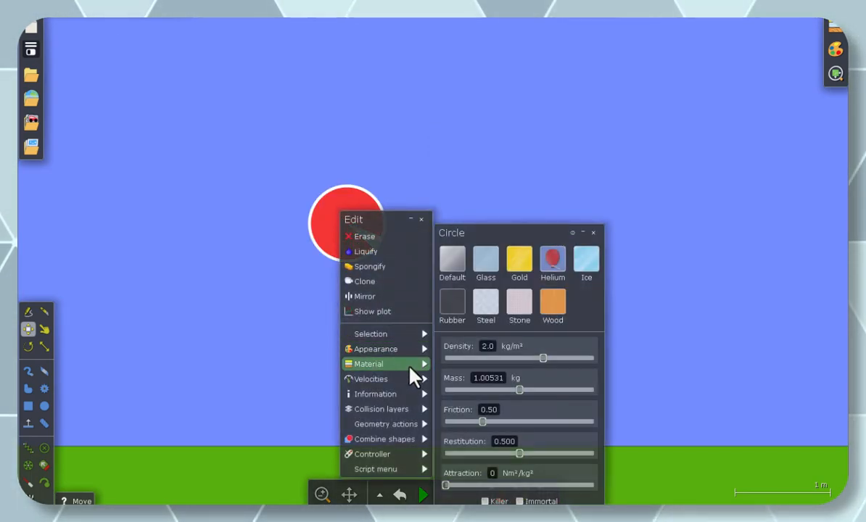
drag(451, 358, 528, 358)
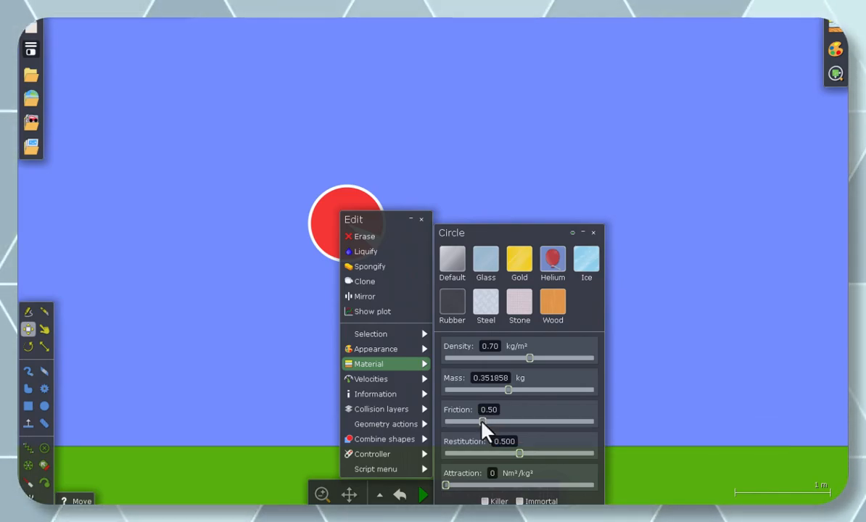
drag(483, 423, 422, 417)
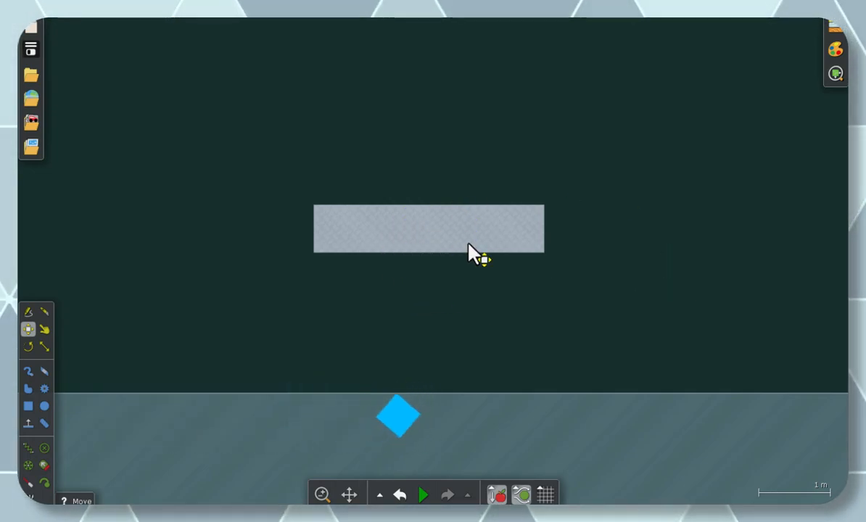
Step: Turn on the velocity, momentum and forces visualization for the steel box
right_click(443, 224)
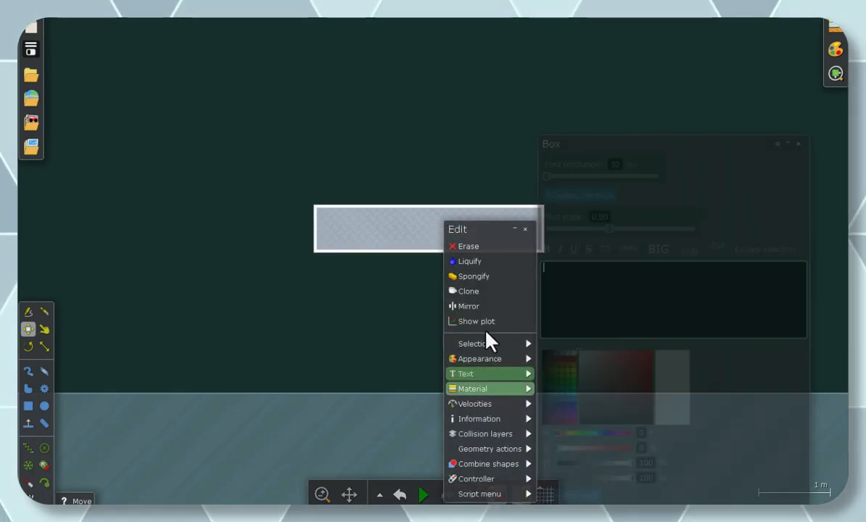
mouse_move(491, 351)
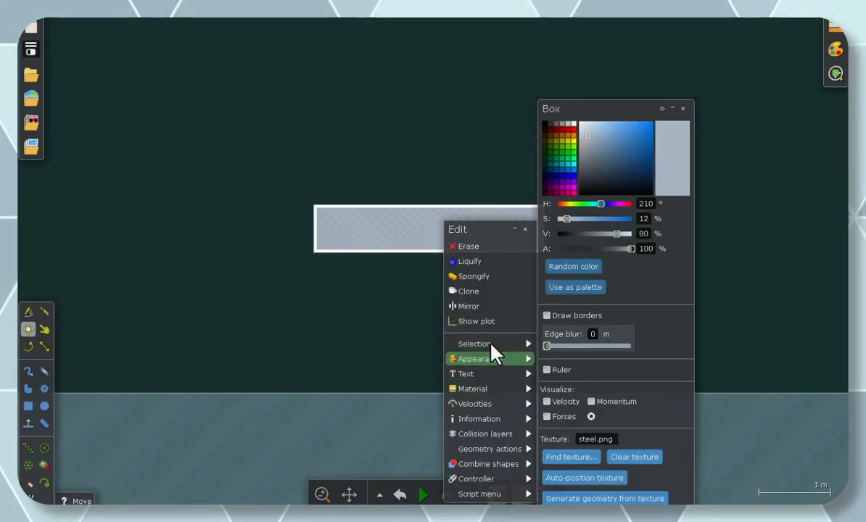
click(548, 403)
click(593, 403)
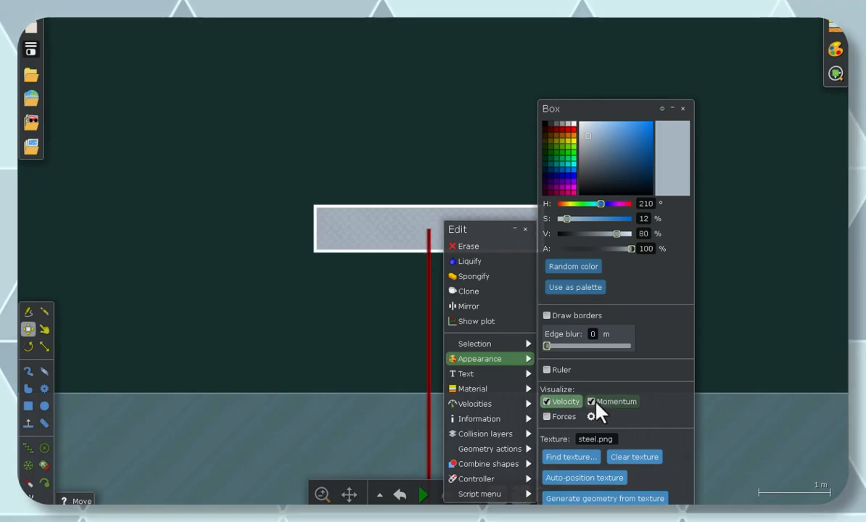
click(550, 418)
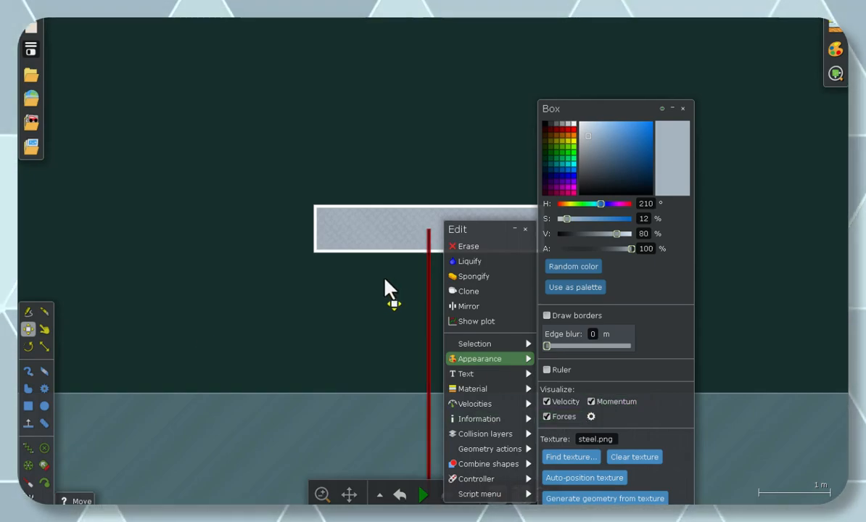
click(375, 328)
Step: Run the simulation and throw the steel box upward and sideways, observing its vector arrows until it rests on the ground
key(space)
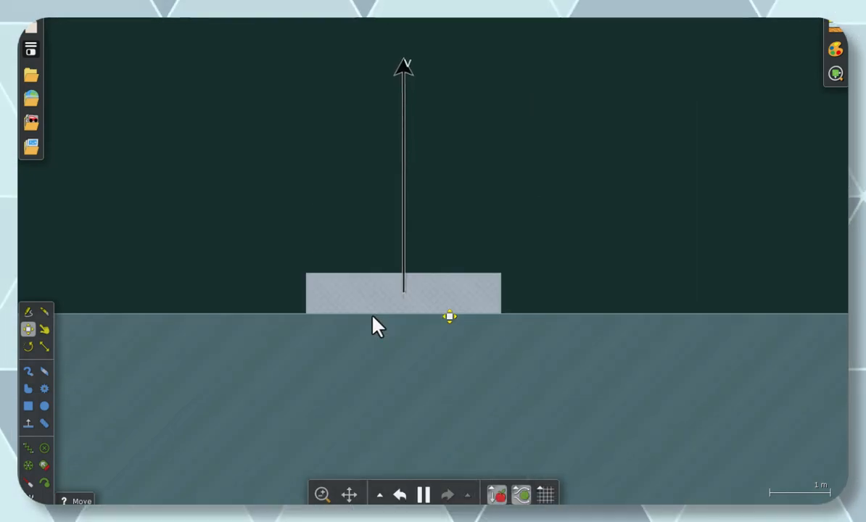
scroll(376, 327, down, 2)
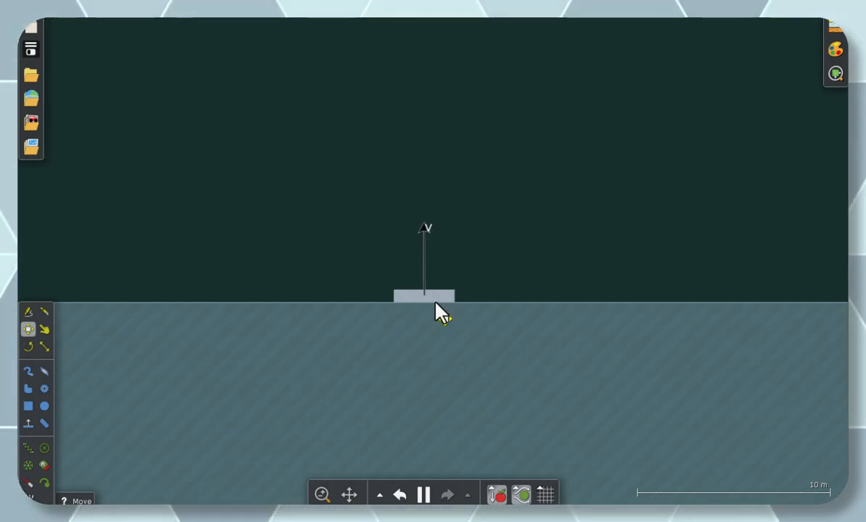
drag(435, 302, 435, 249)
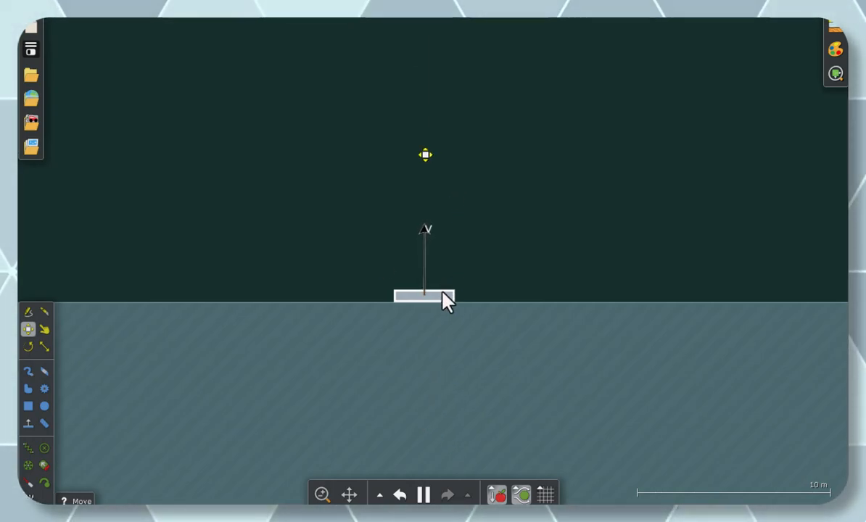
drag(442, 299, 251, 199)
drag(610, 149, 325, 308)
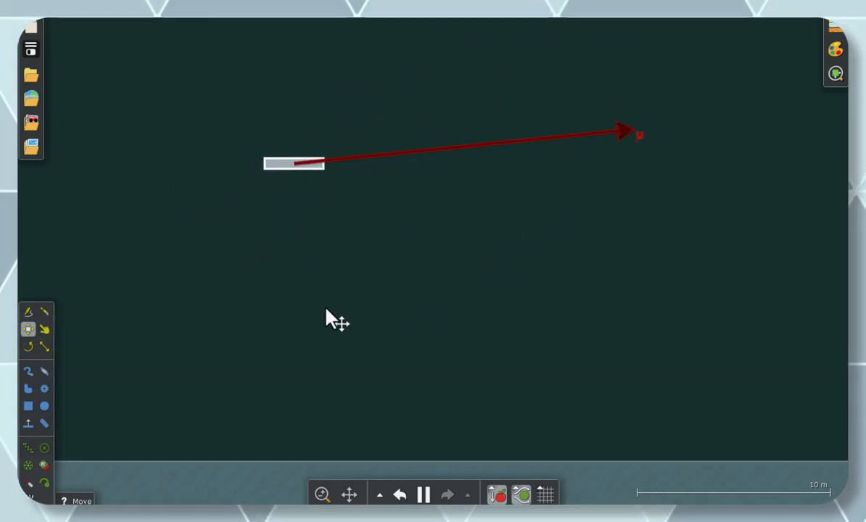
drag(537, 388, 421, 298)
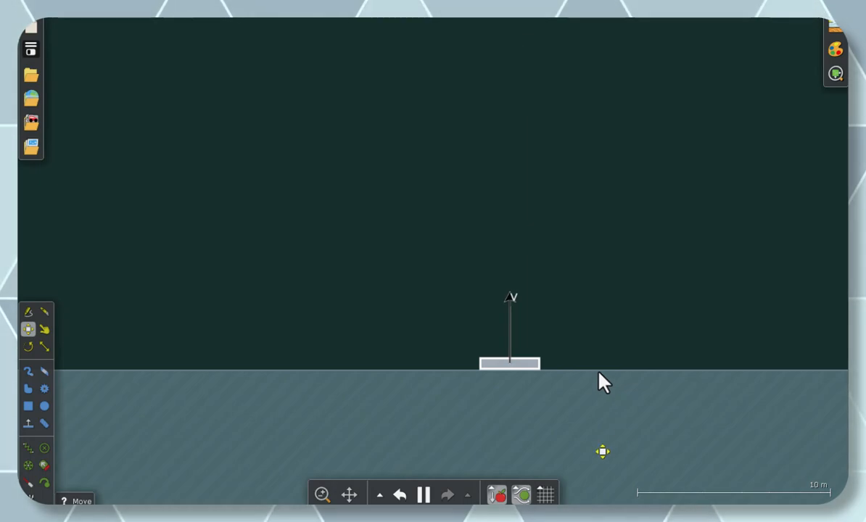
scroll(520, 371, up, 3)
scroll(522, 379, up, 3)
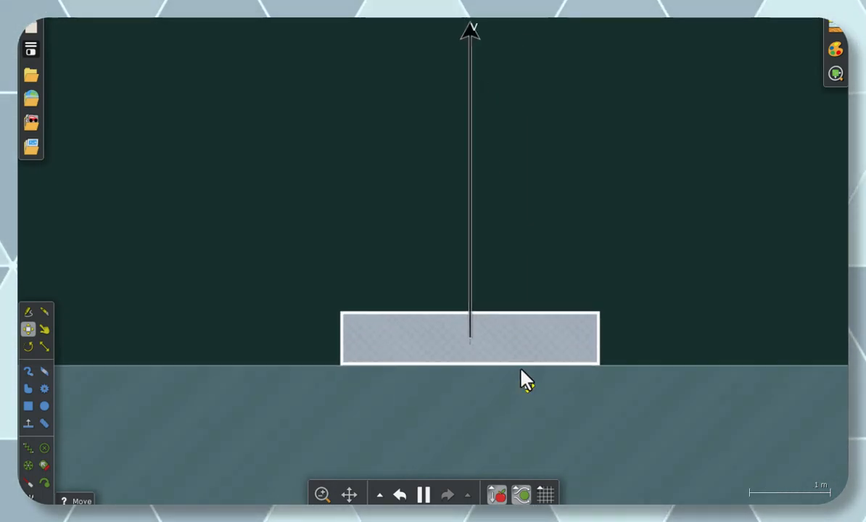
Step: Turn off the velocity, momentum and forces visualization for the steel box
right_click(509, 356)
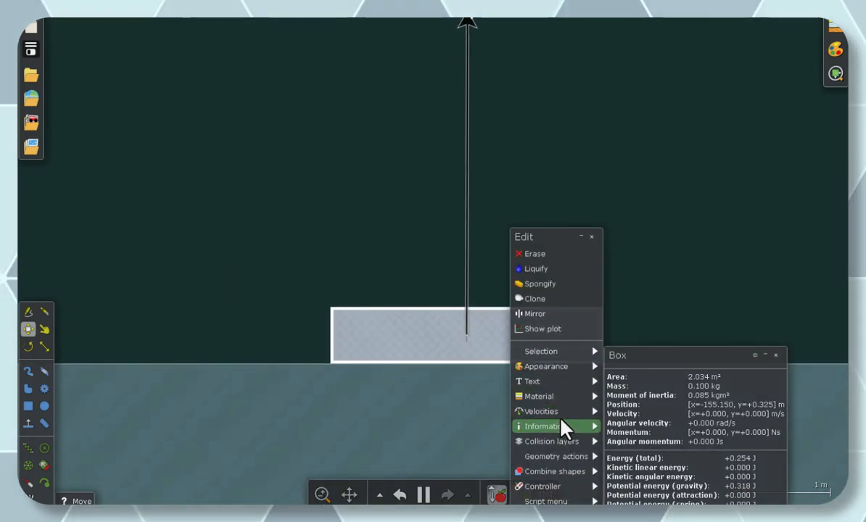
mouse_move(560, 418)
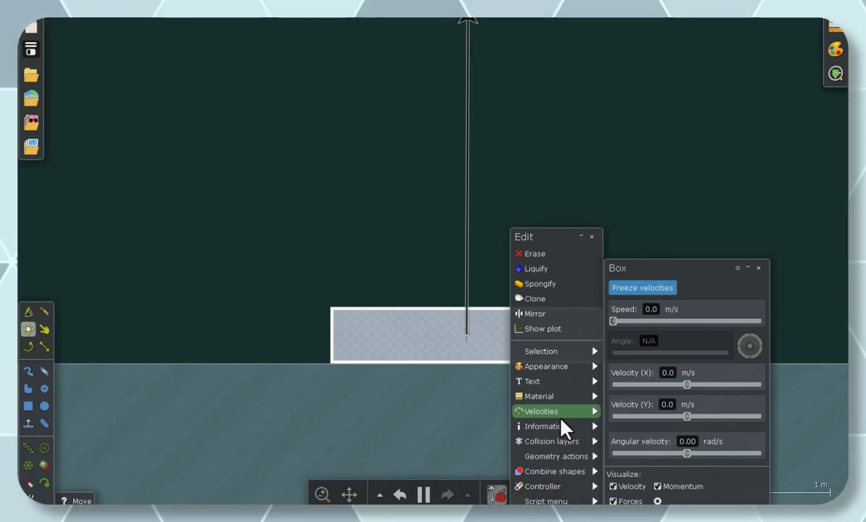
mouse_move(578, 362)
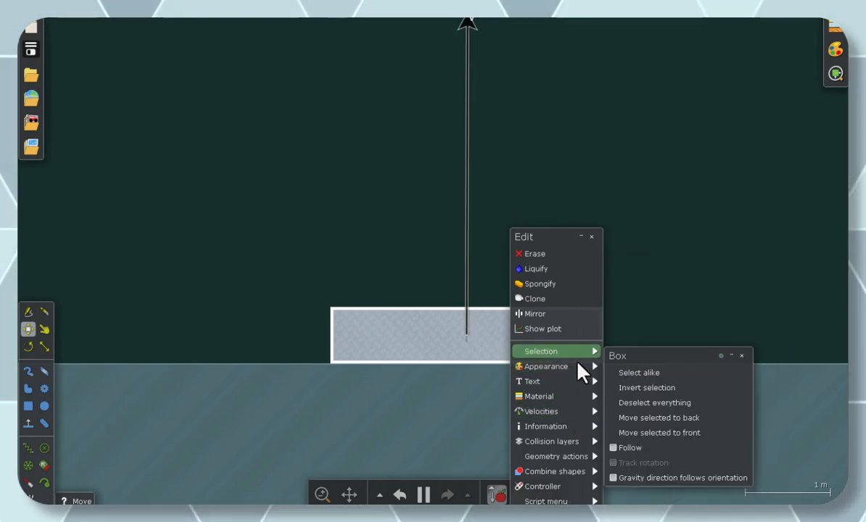
click(612, 401)
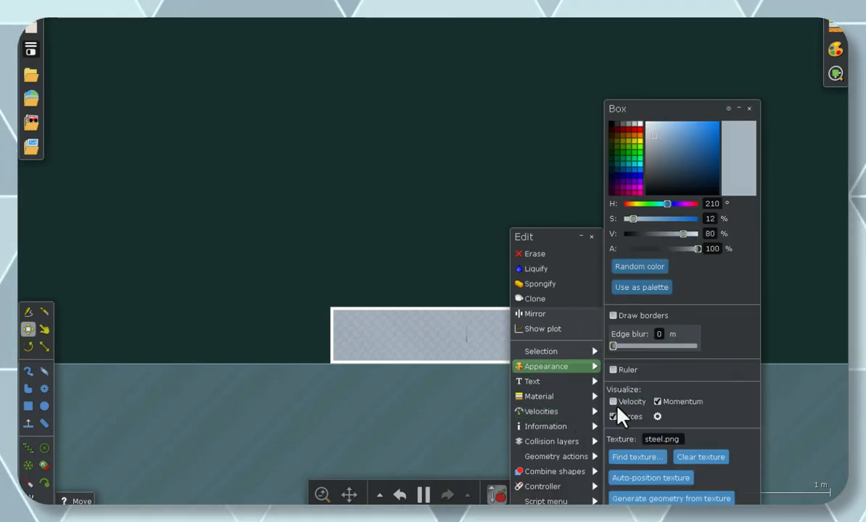
click(658, 402)
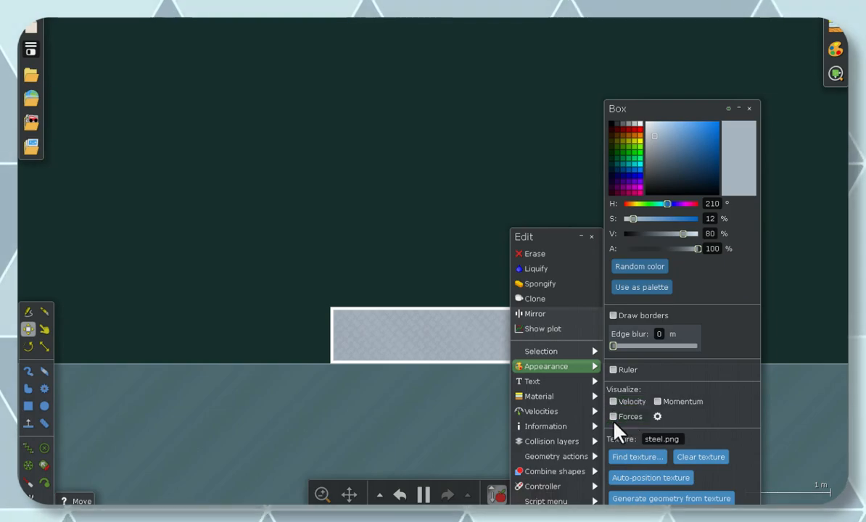
click(657, 417)
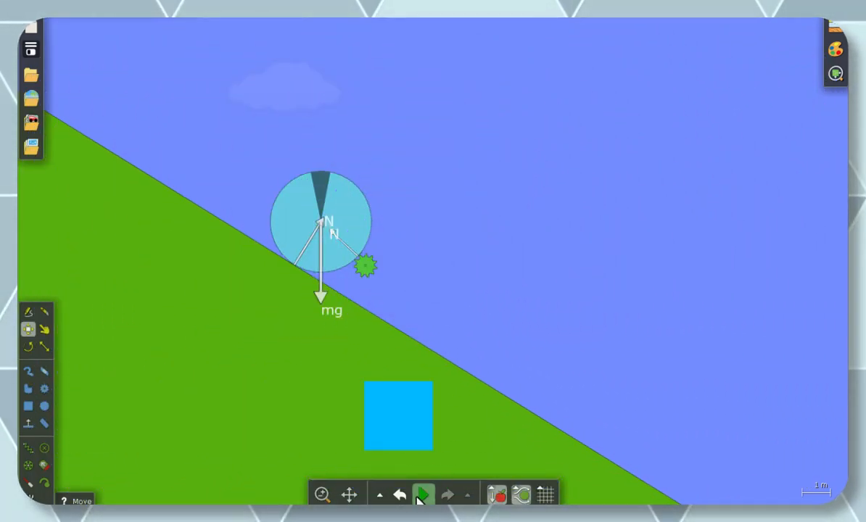
Step: Run the circle-on-slope simulation with the simulation speed set to 1.05×, and play the wooden catapult scene
click(423, 494)
drag(386, 470, 426, 471)
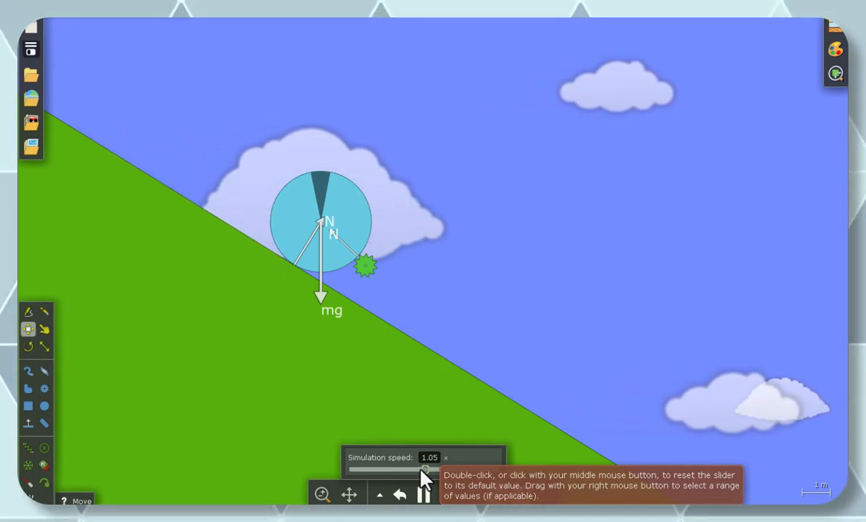
key(space)
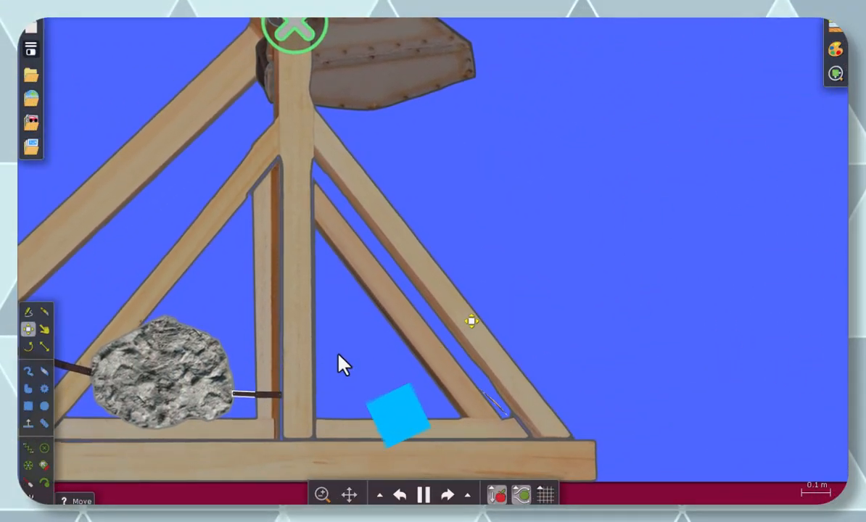
scroll(528, 295, down, 5)
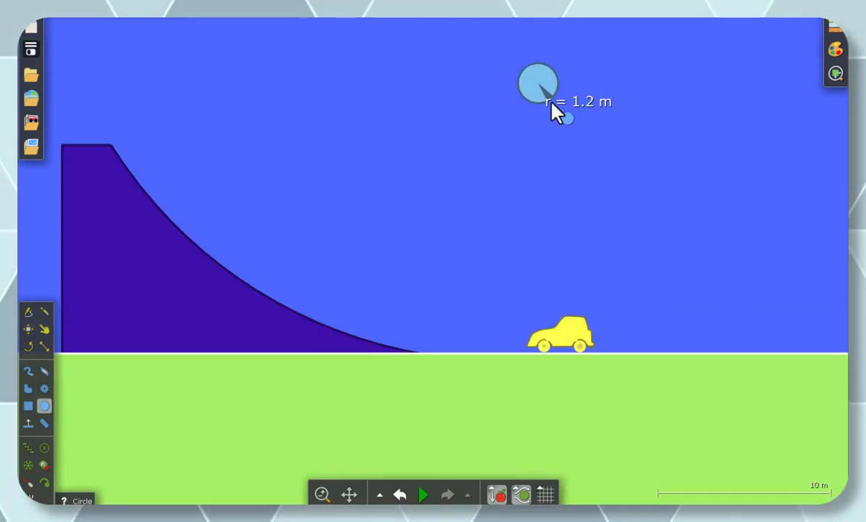
Step: Draw a circle in the sky above the car and a wide rectangular box to its lower right
drag(551, 103, 567, 116)
click(29, 406)
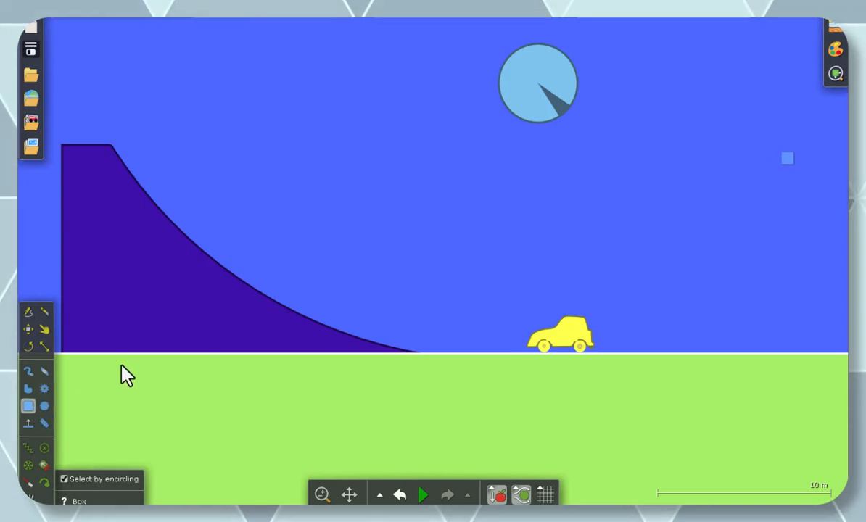
drag(595, 143, 722, 195)
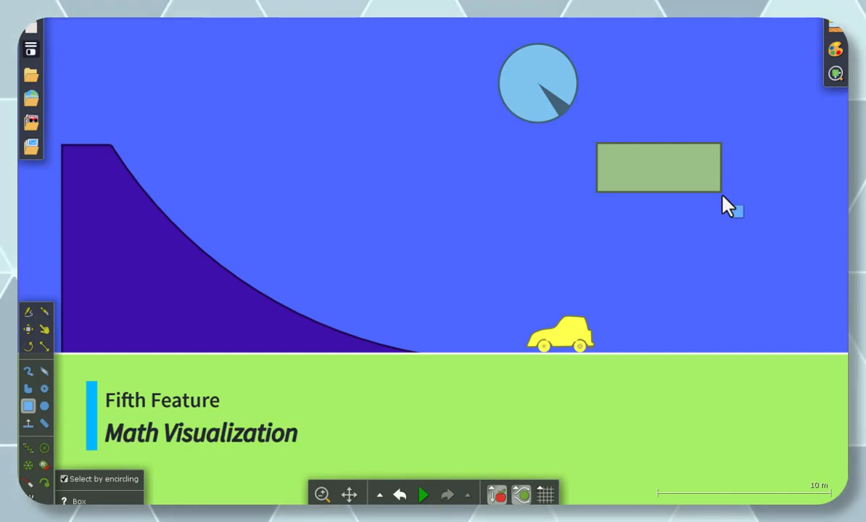
Step: Enable the protractor on the light blue circle in its appearance settings
right_click(536, 63)
mouse_move(615, 227)
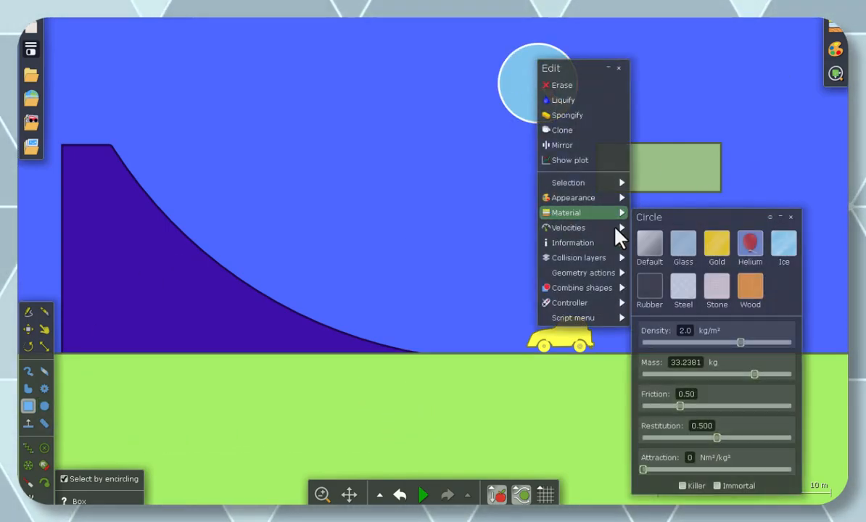
mouse_move(580, 197)
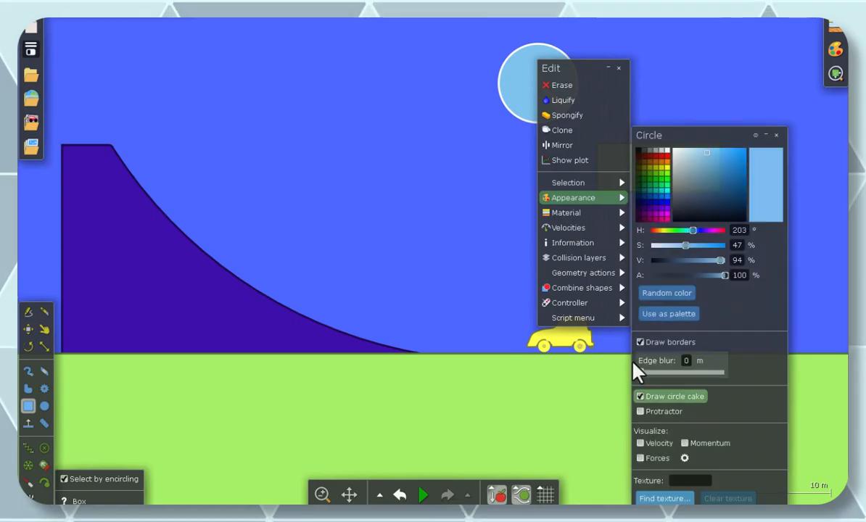
click(639, 410)
click(660, 90)
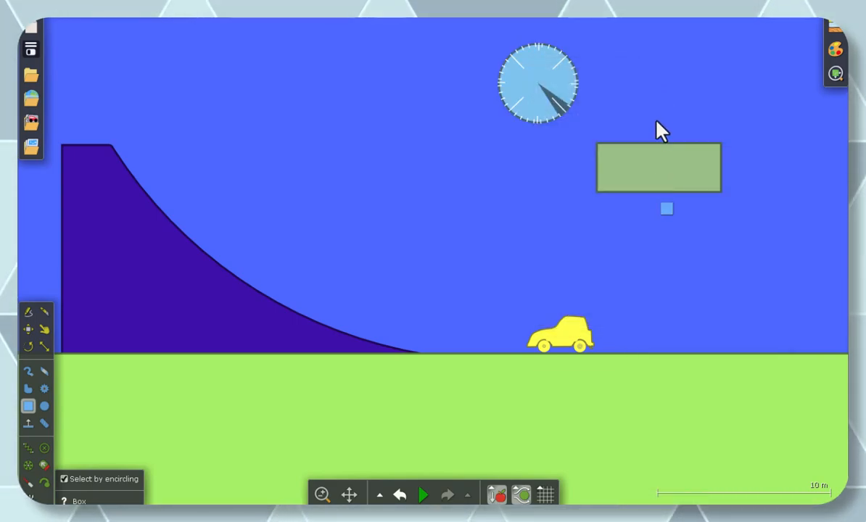
Step: Enable the ruler on the green box in its appearance settings, and undo the drawing of the circle and box
right_click(634, 183)
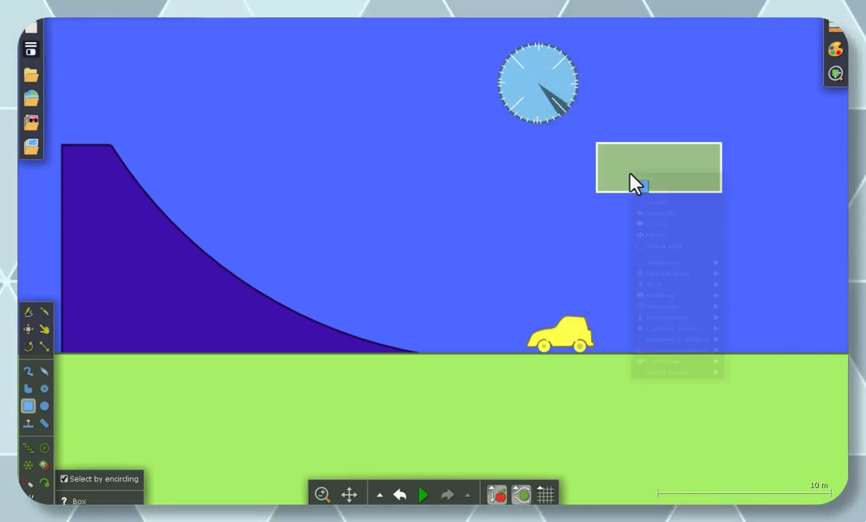
mouse_move(671, 299)
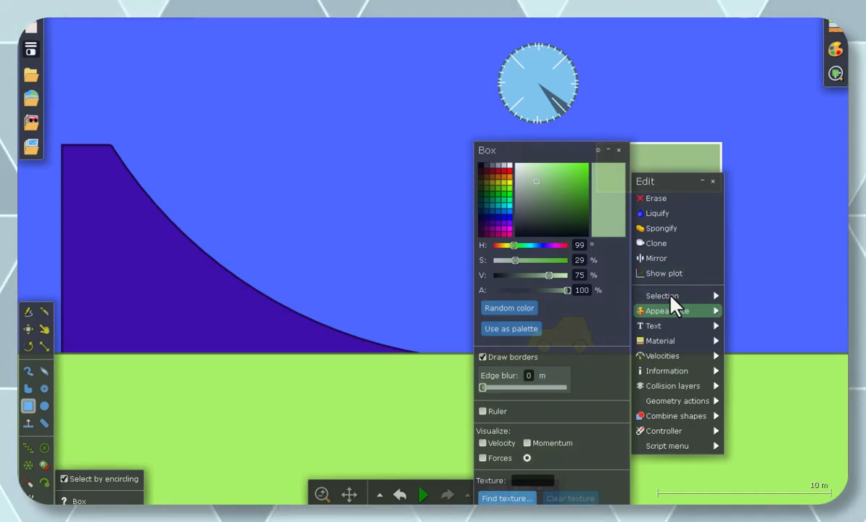
click(484, 411)
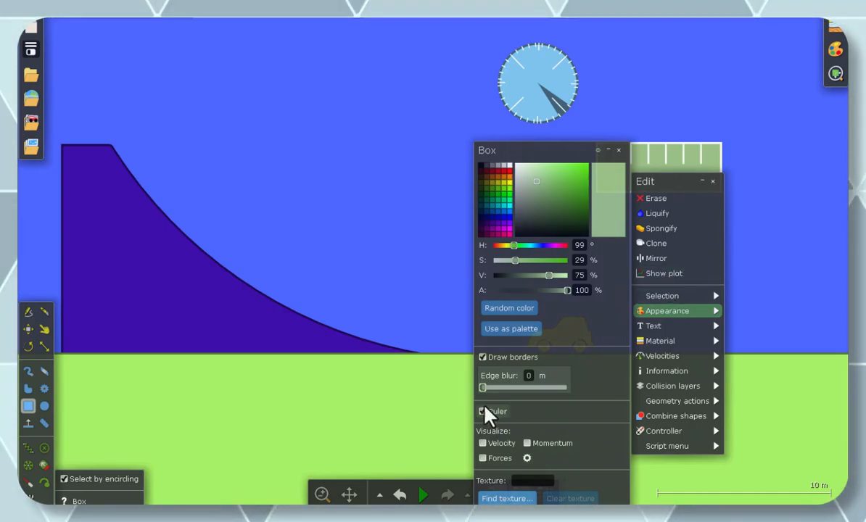
click(414, 242)
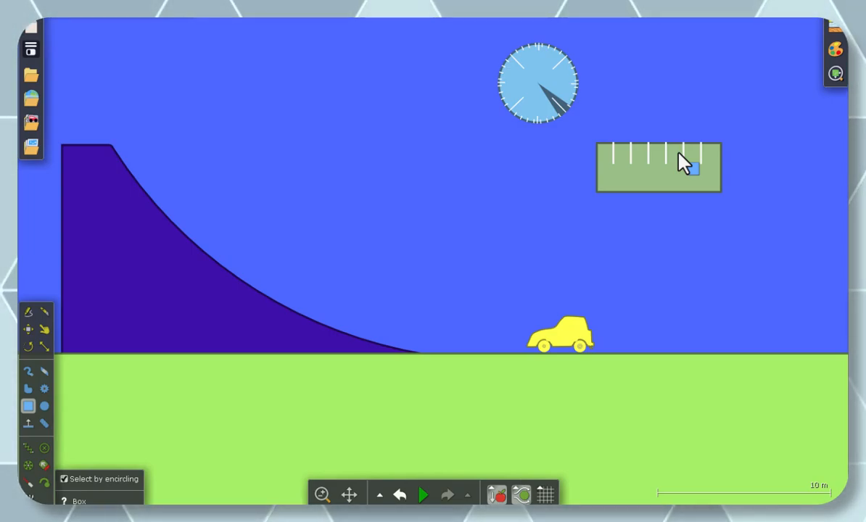
key(ctrl+z)
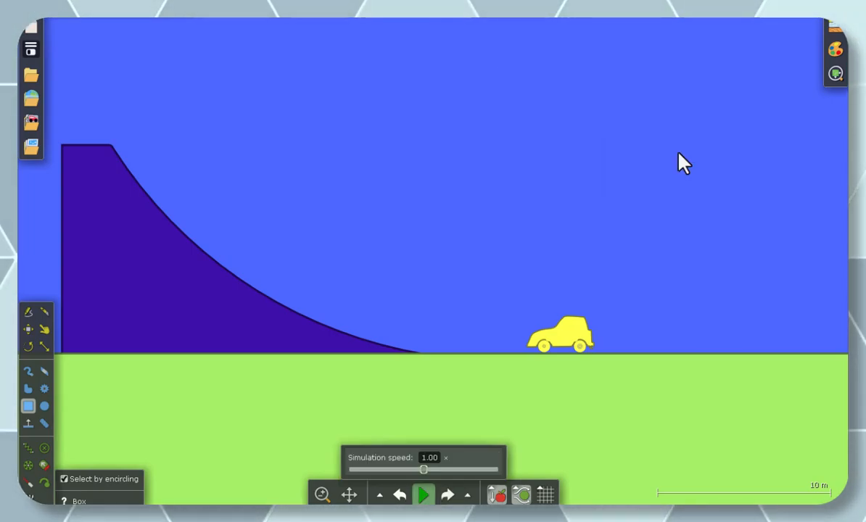